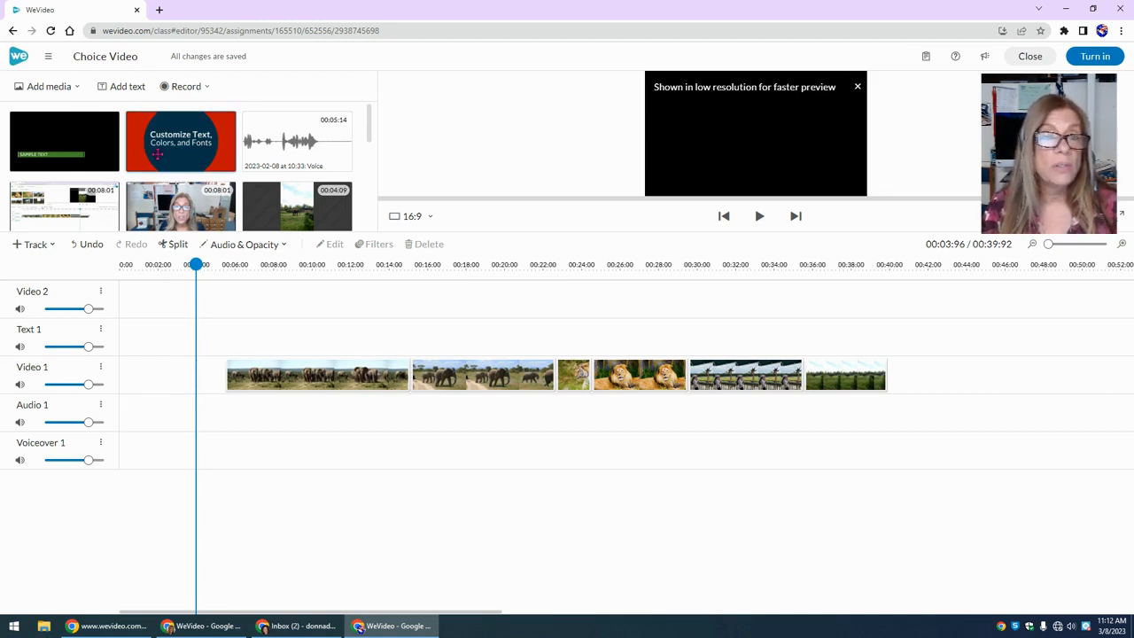
Add the "HURRY UP! ~ SALE ENDS ~ TODAY!" motion title from the text library and place it at the start of the Video 1 track
left_click(117, 89)
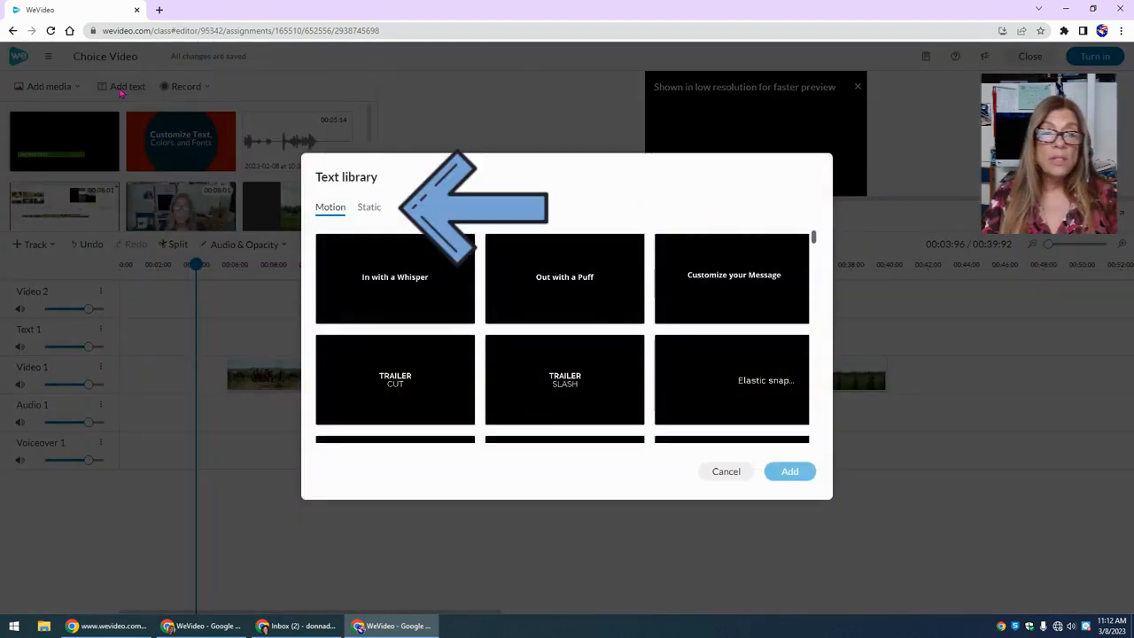
left_click(369, 212)
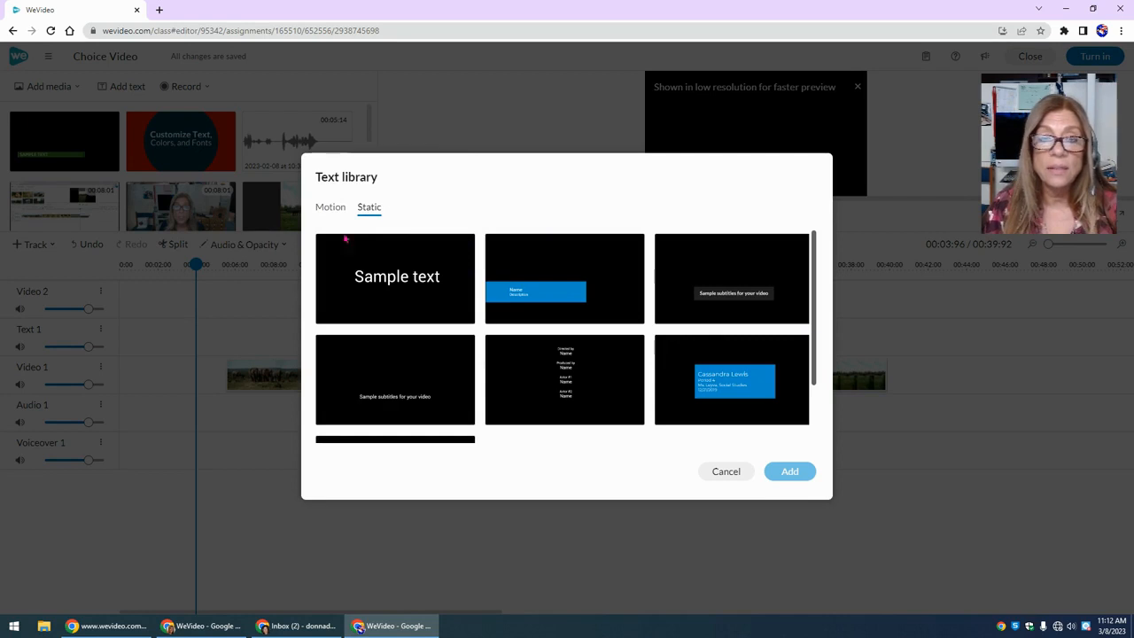
left_click(330, 211)
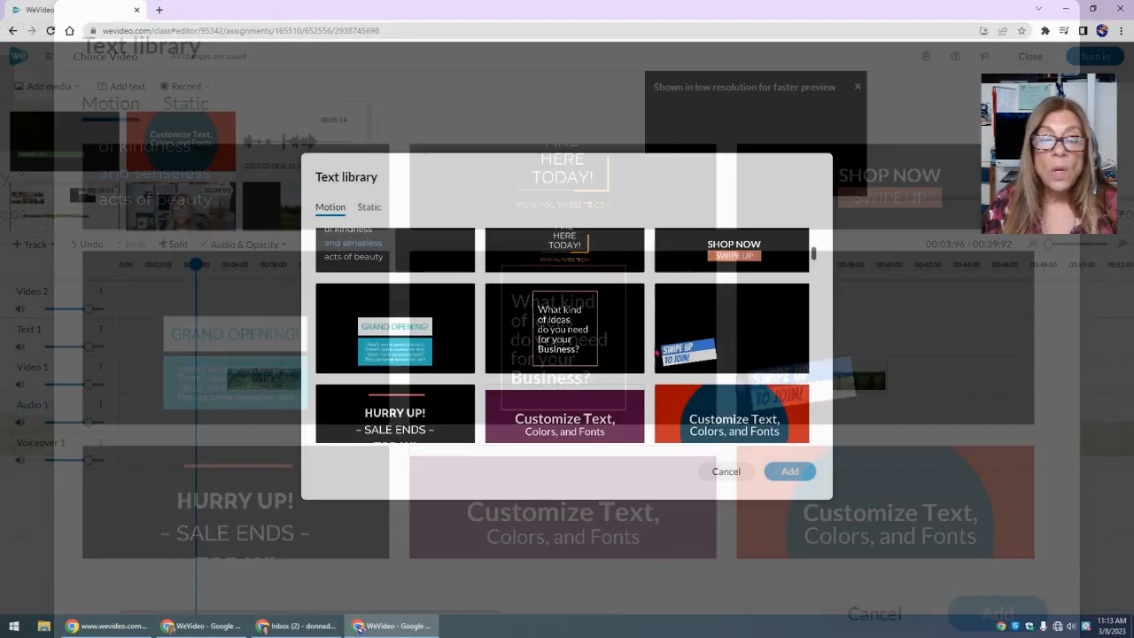
scroll(574, 346, "down", 3)
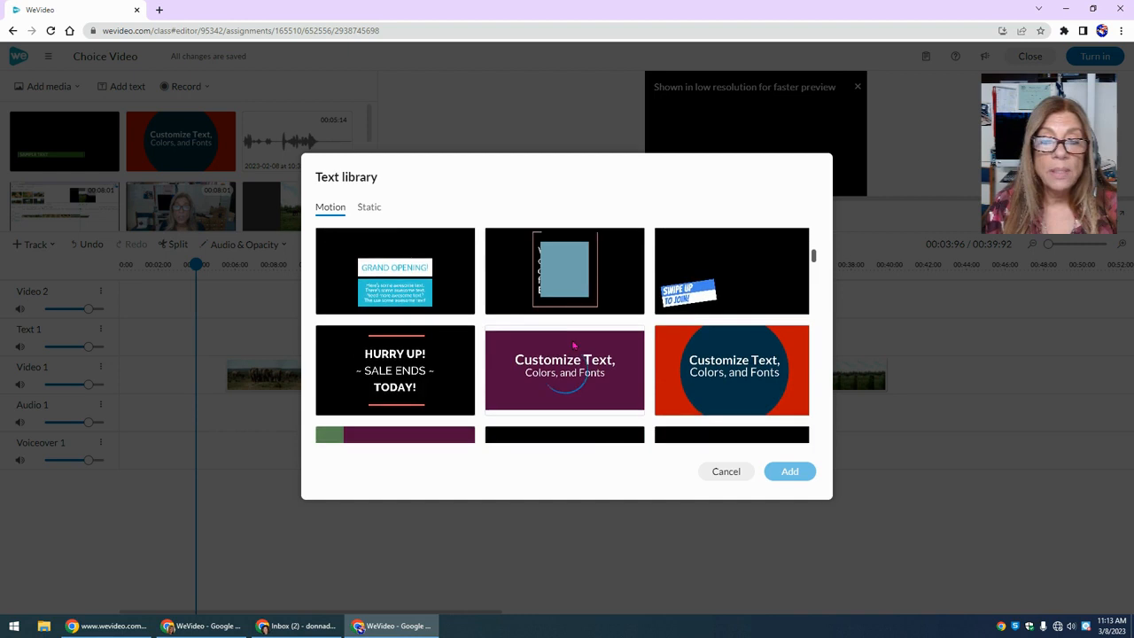
scroll(566, 344, "up", 2)
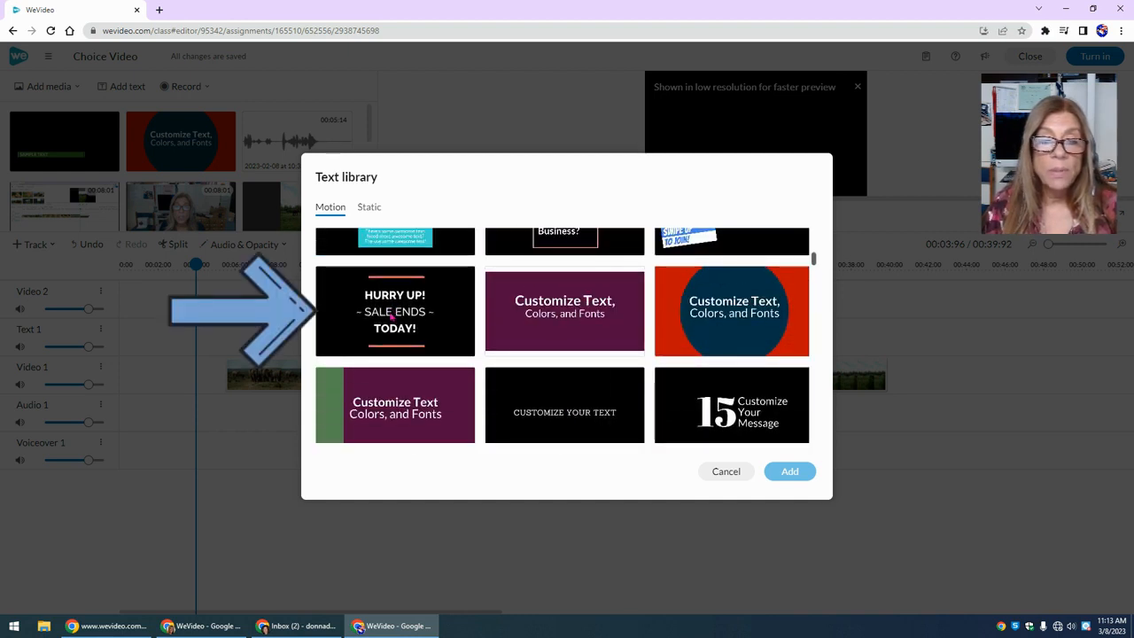
left_click(394, 315)
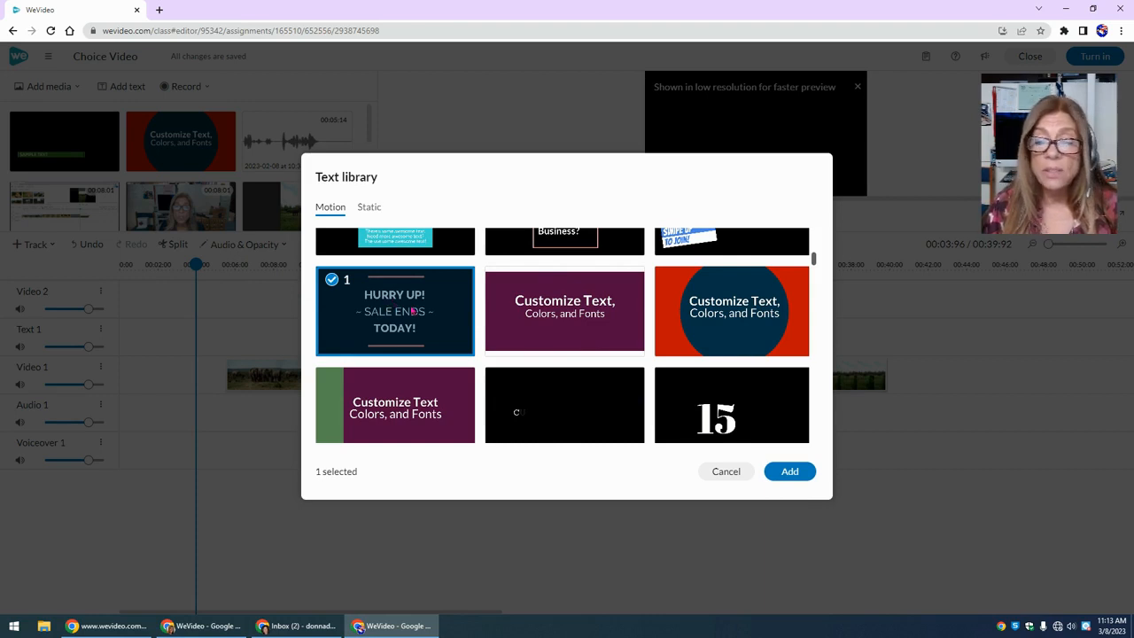
left_click(789, 472)
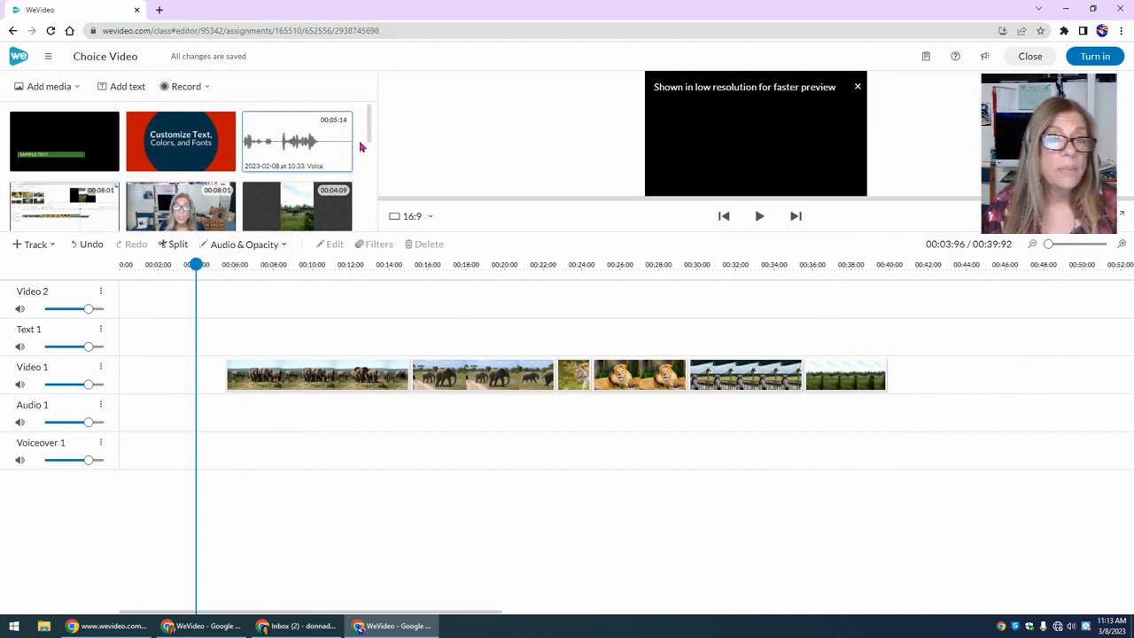
left_click_drag(65, 145, 133, 366)
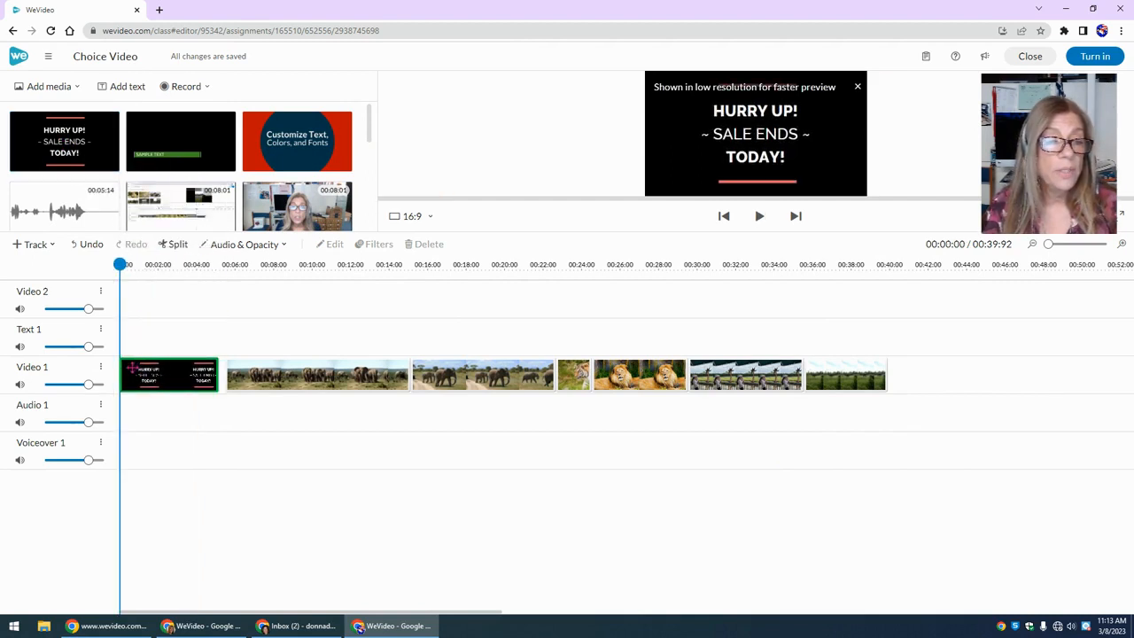
Open the opening title clip for editing and replace its first line with ANIMALS
left_click(202, 387)
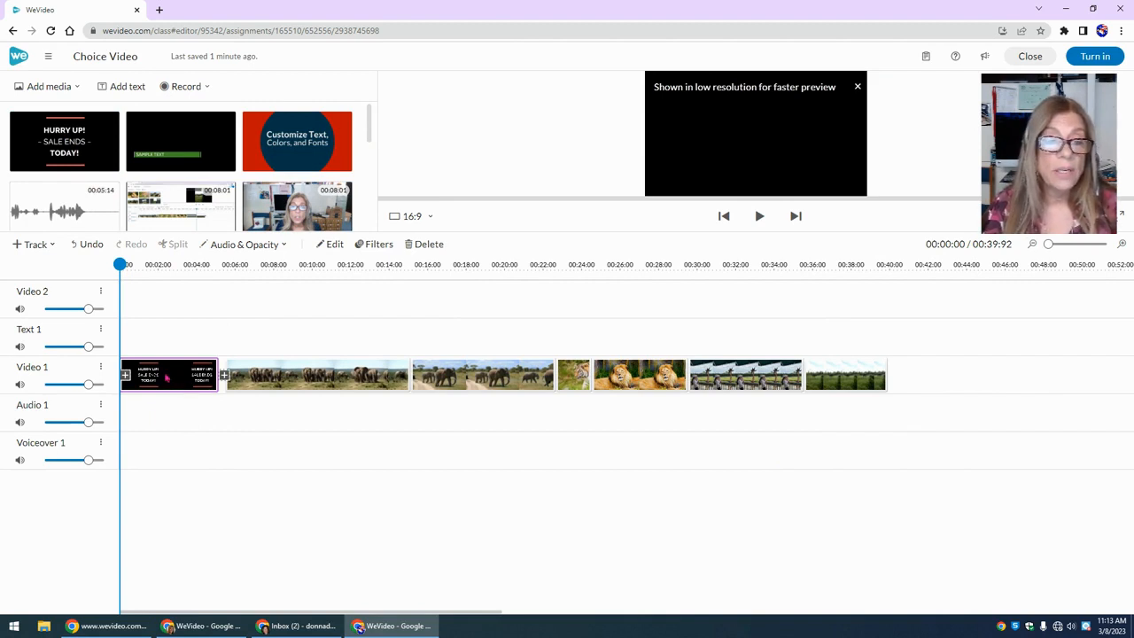
double_click(170, 377)
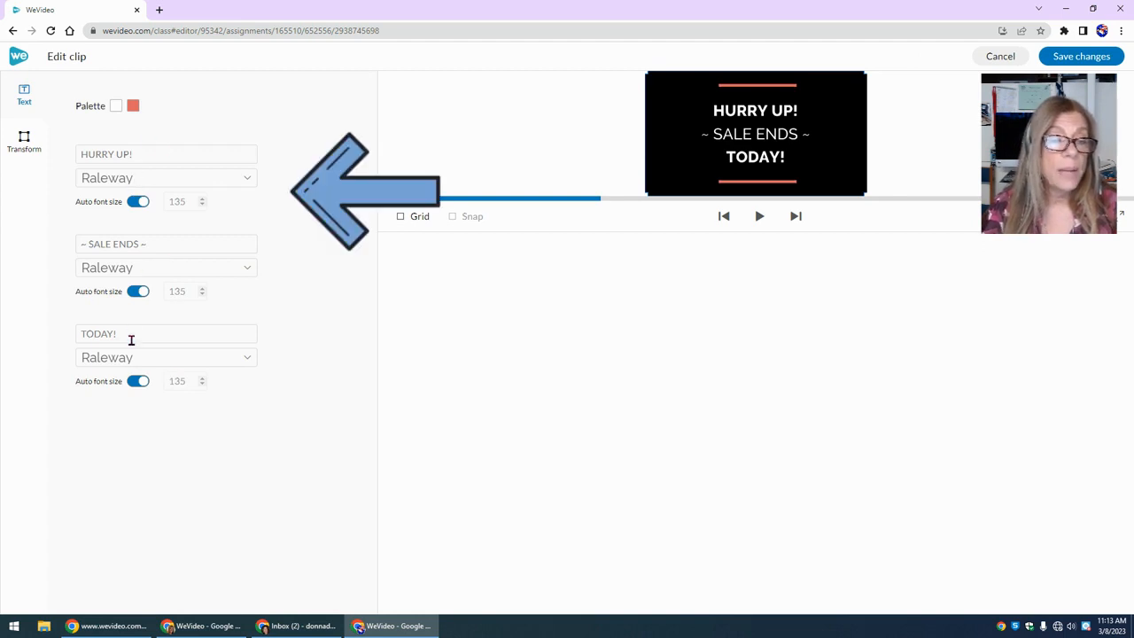
left_click(93, 154)
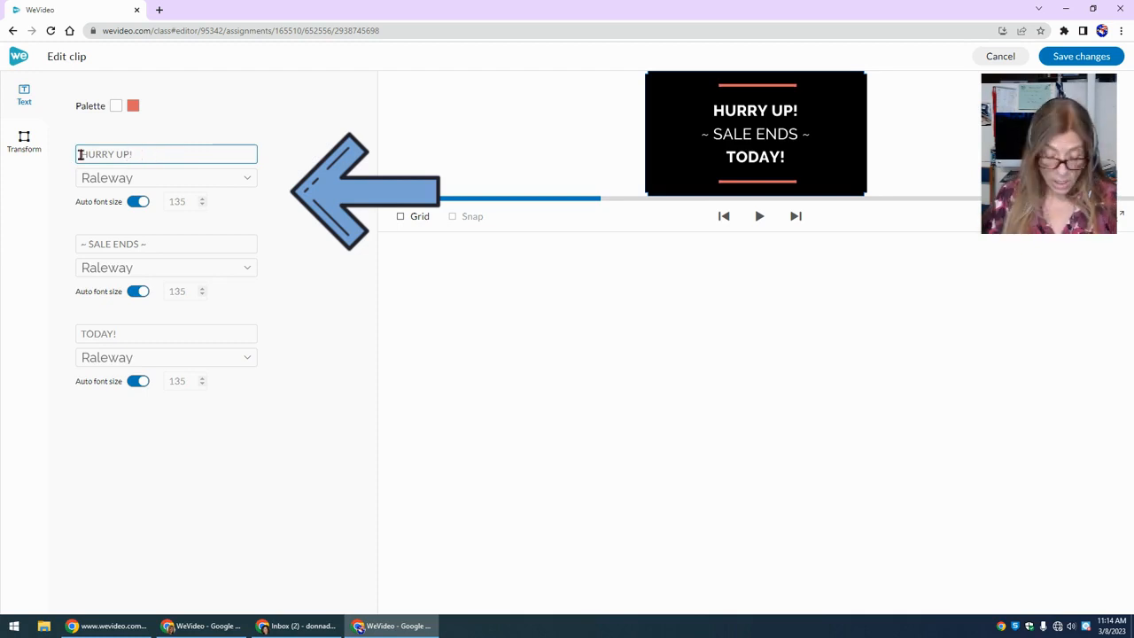
type("an")
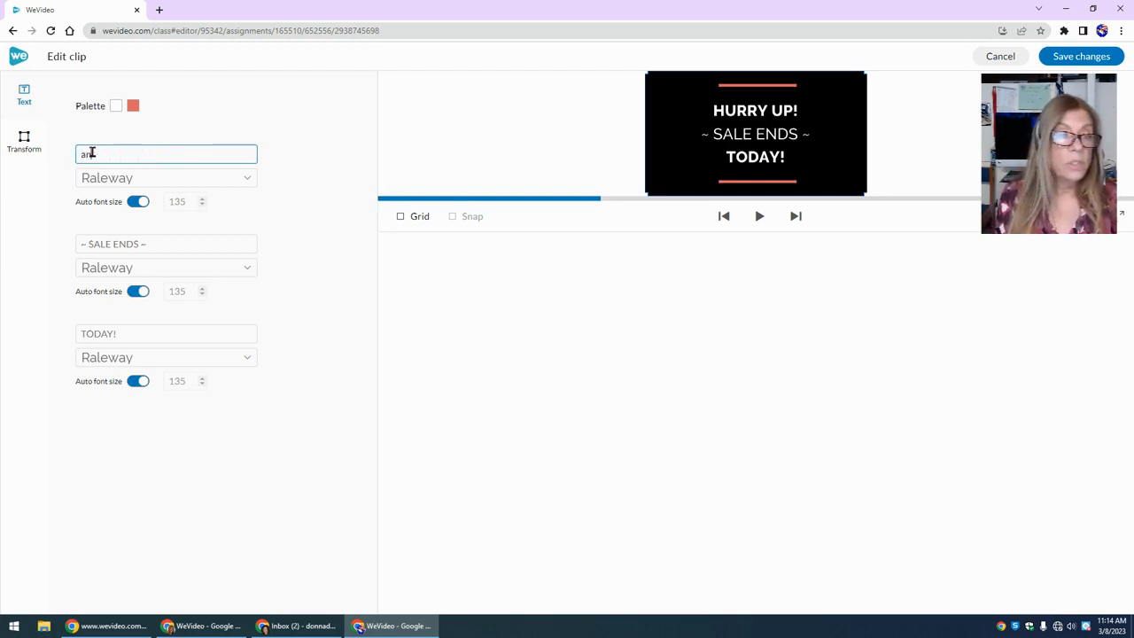
key("BackSpace")
key("BackSpace")
type("ANIMAL")
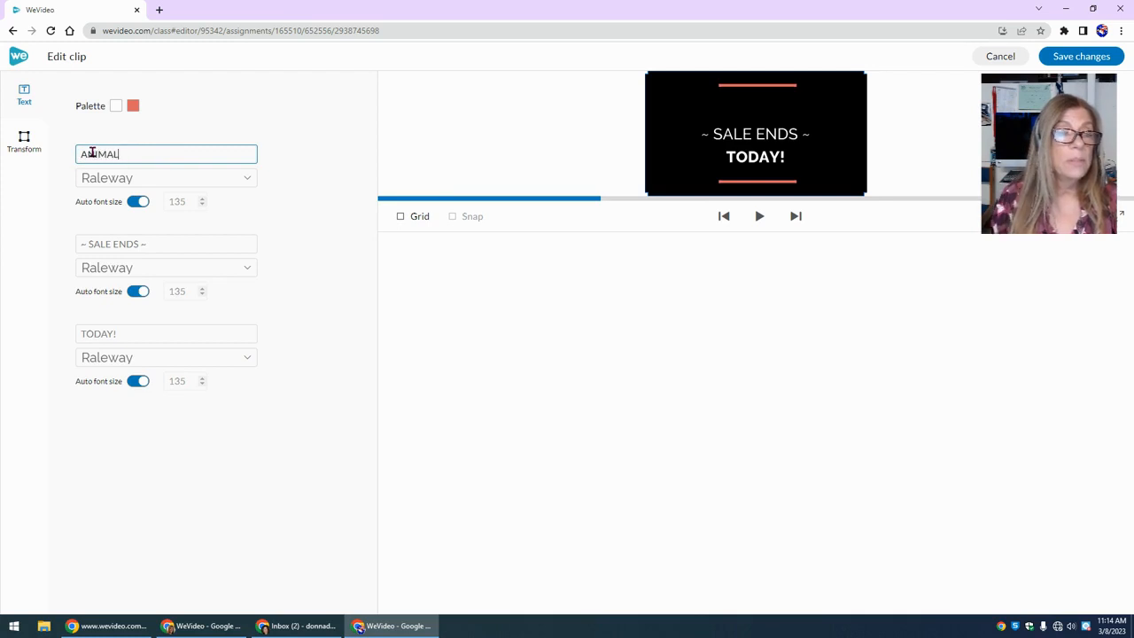
type("S")
Set the title's second line to OF and its third line to AFRICA, and save the clip changes
left_click(146, 246)
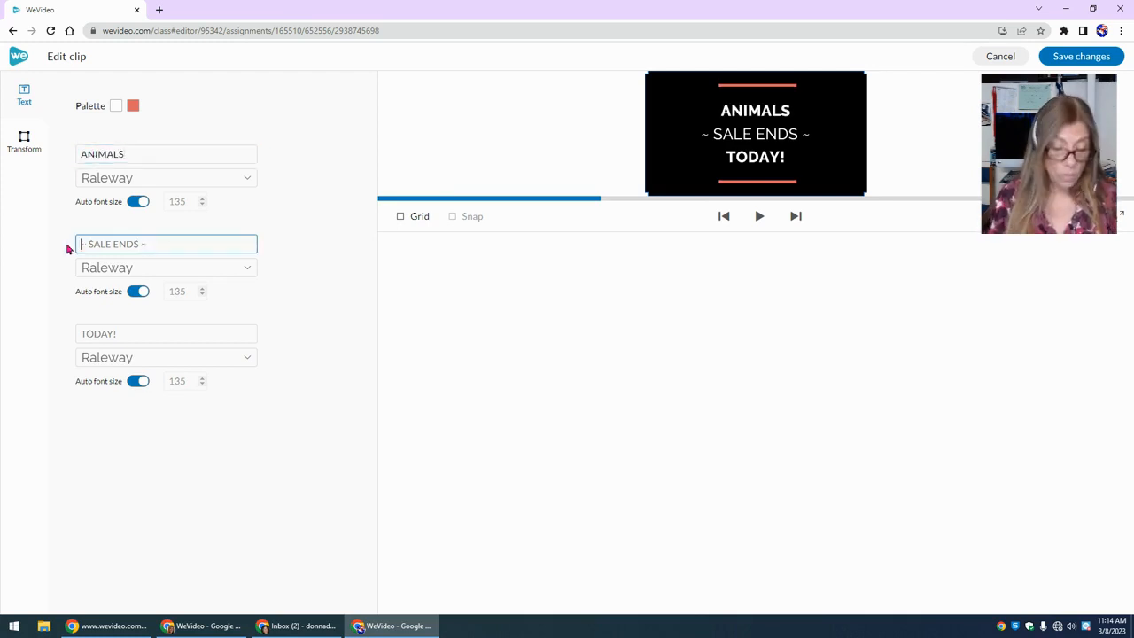
type("o")
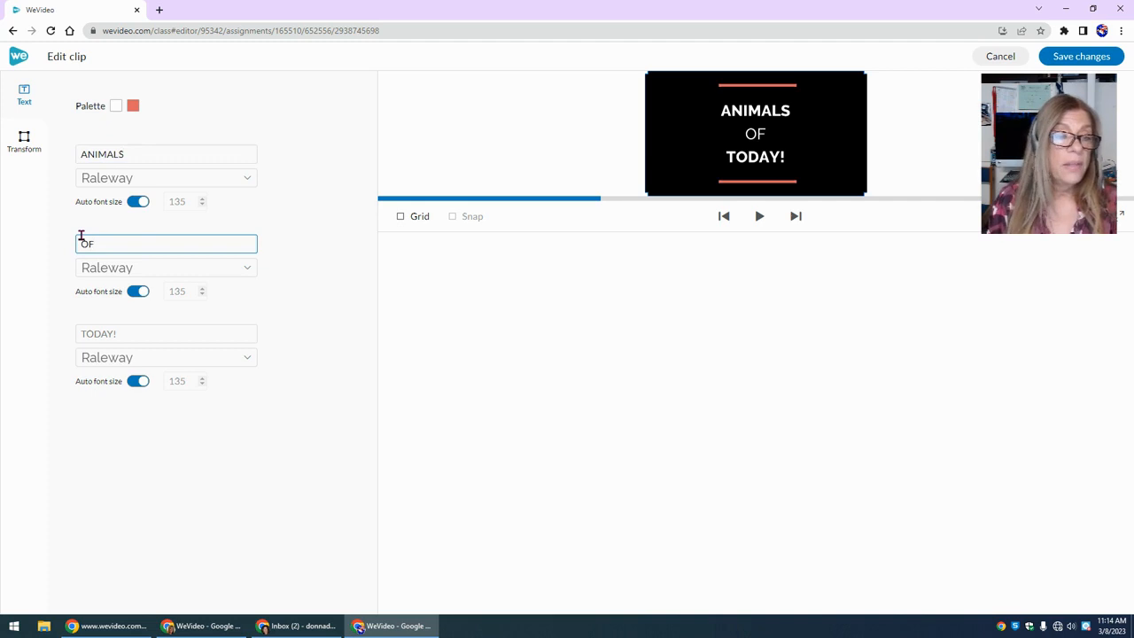
left_click(93, 332)
type("AFT")
key("BackSpace")
type("RICA")
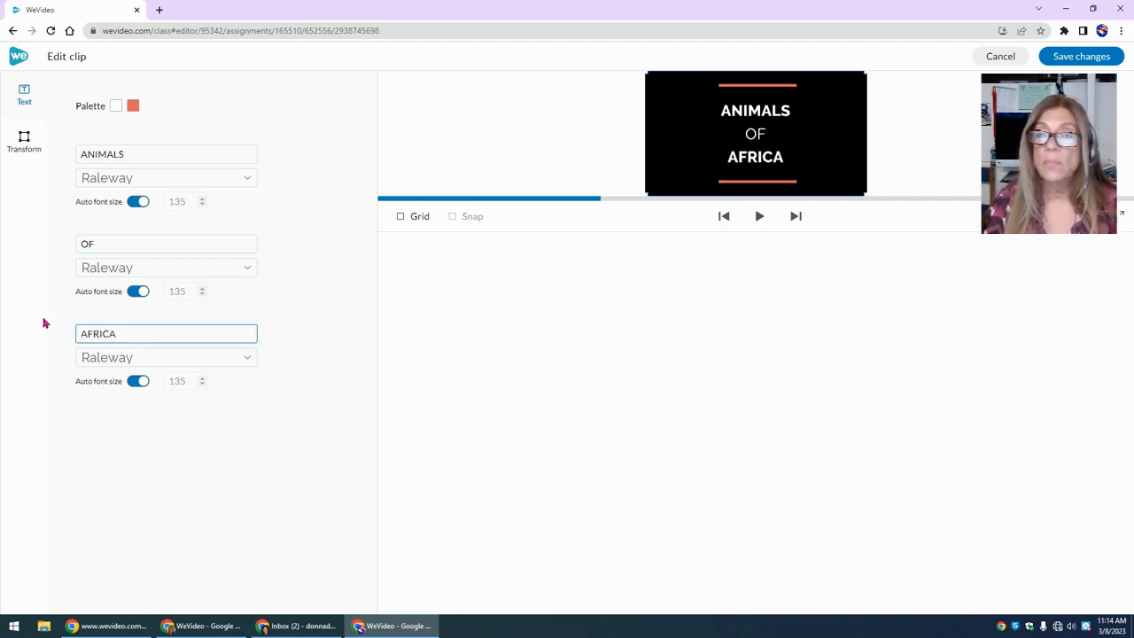
left_click(1080, 55)
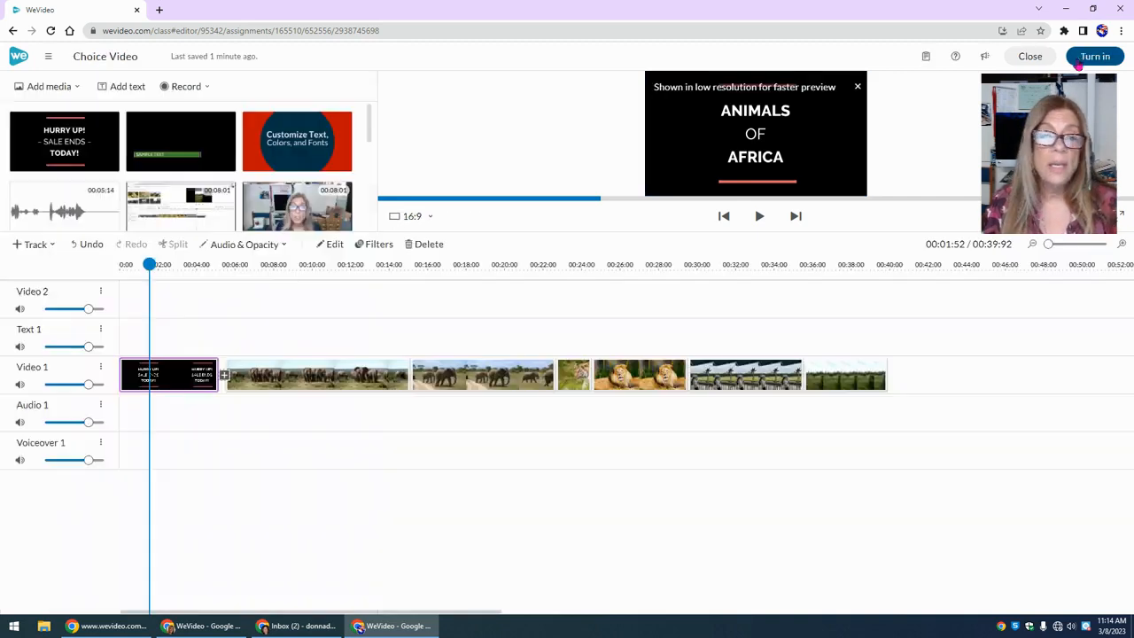
Play back the opening title from the beginning of the timeline
left_click_drag(151, 265, 105, 285)
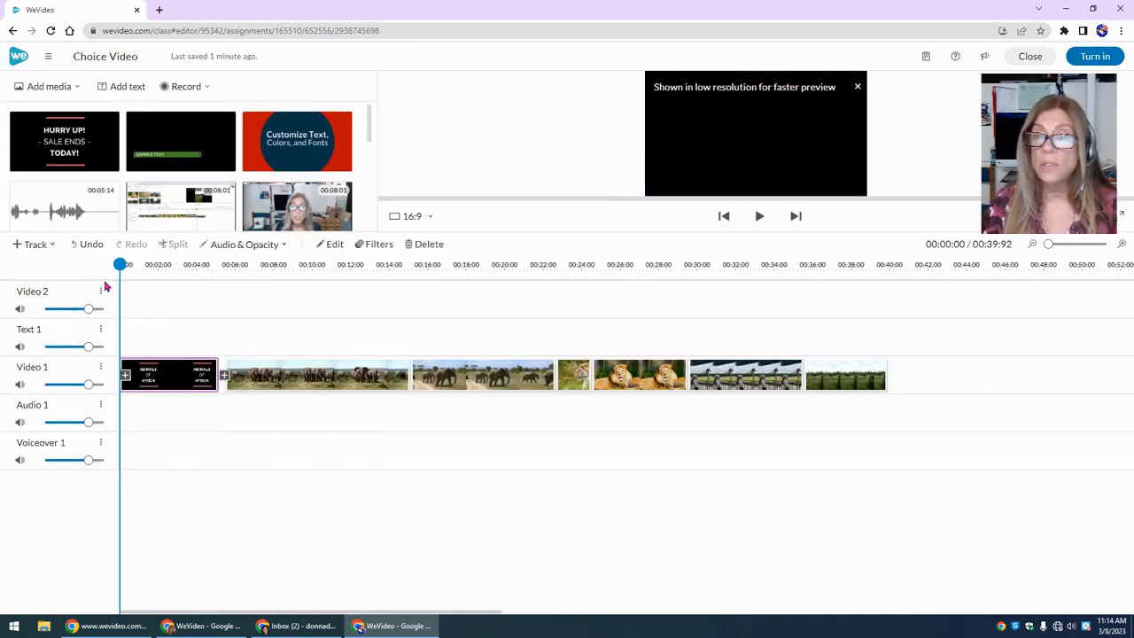
key("space")
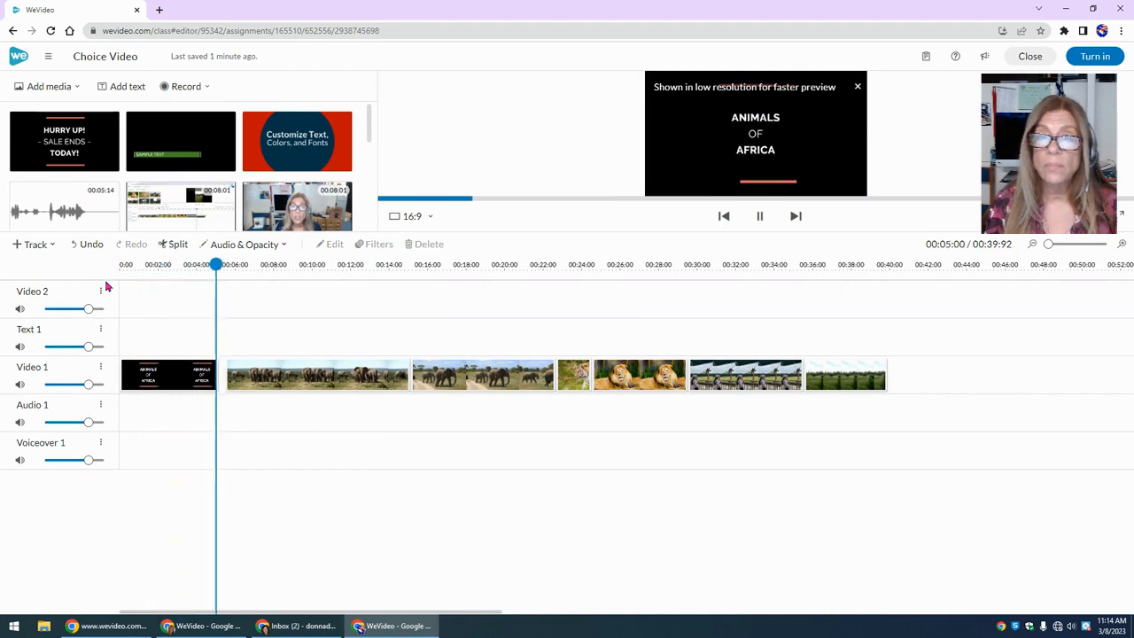
key("space")
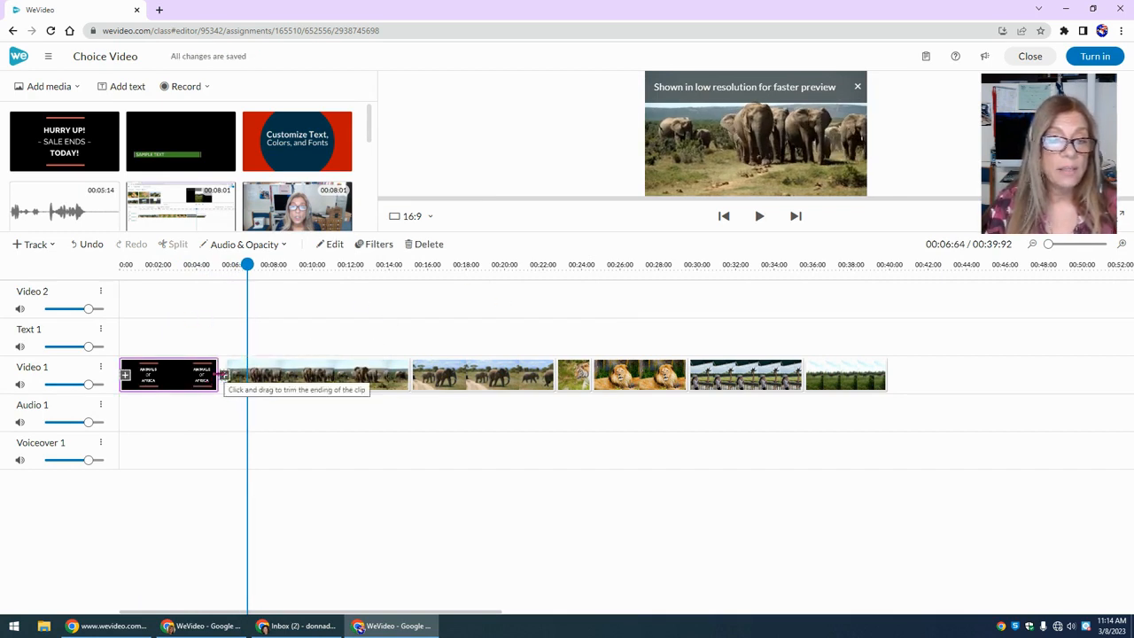
Move all the animal clips on Video 1 together against the end of the title clip to close the gap, and preview the start
left_click_drag(918, 347, 285, 377)
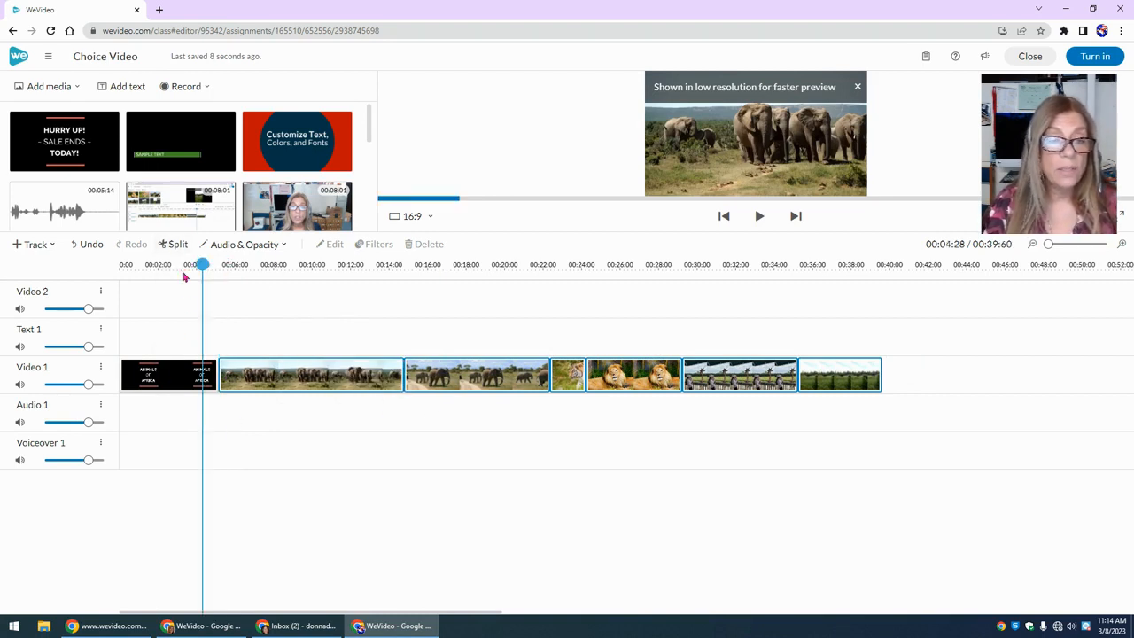
left_click_drag(218, 264, 122, 265)
key("space")
key("space")
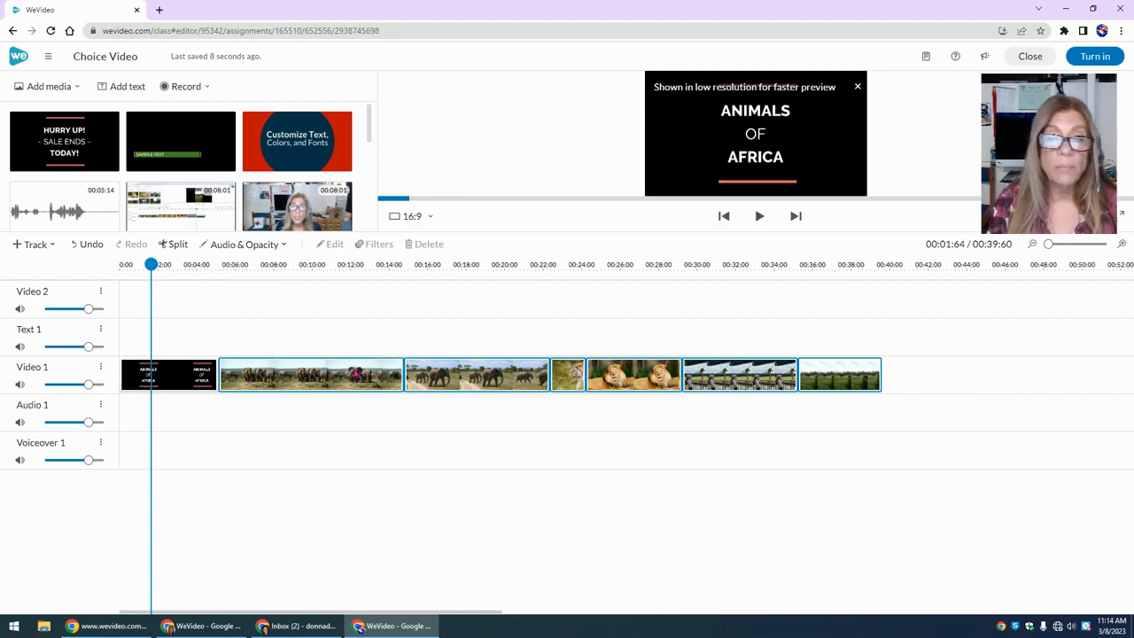
Add the green SAMPLE TEXT lower-third motion title and place it on the Text 1 track at the start of the first elephant clip
left_click_drag(152, 273, 215, 282)
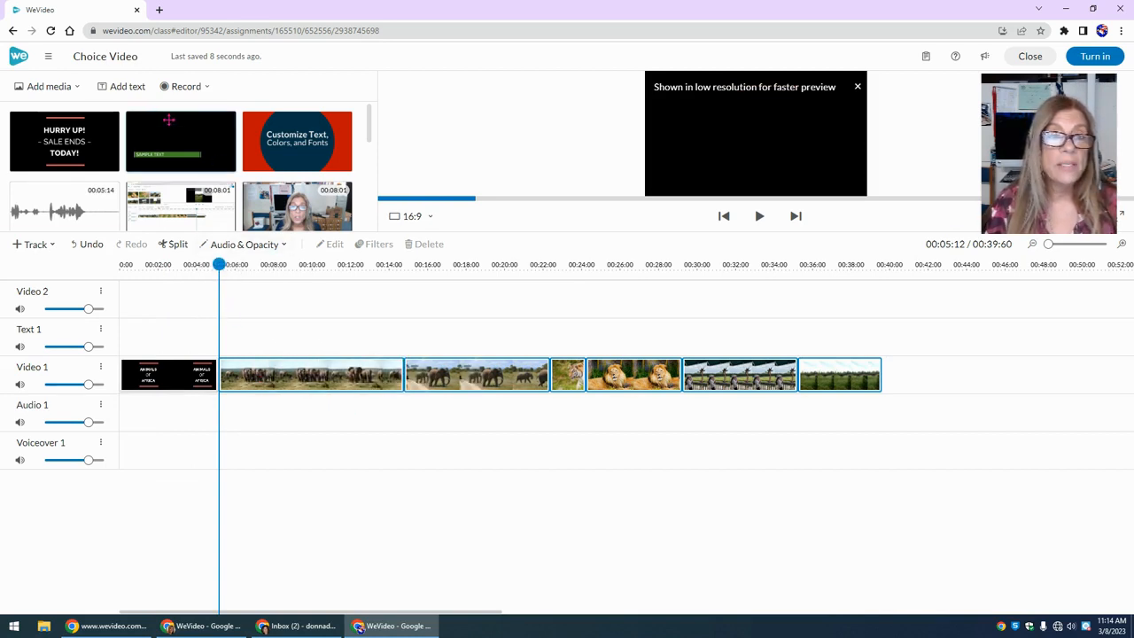
left_click(124, 88)
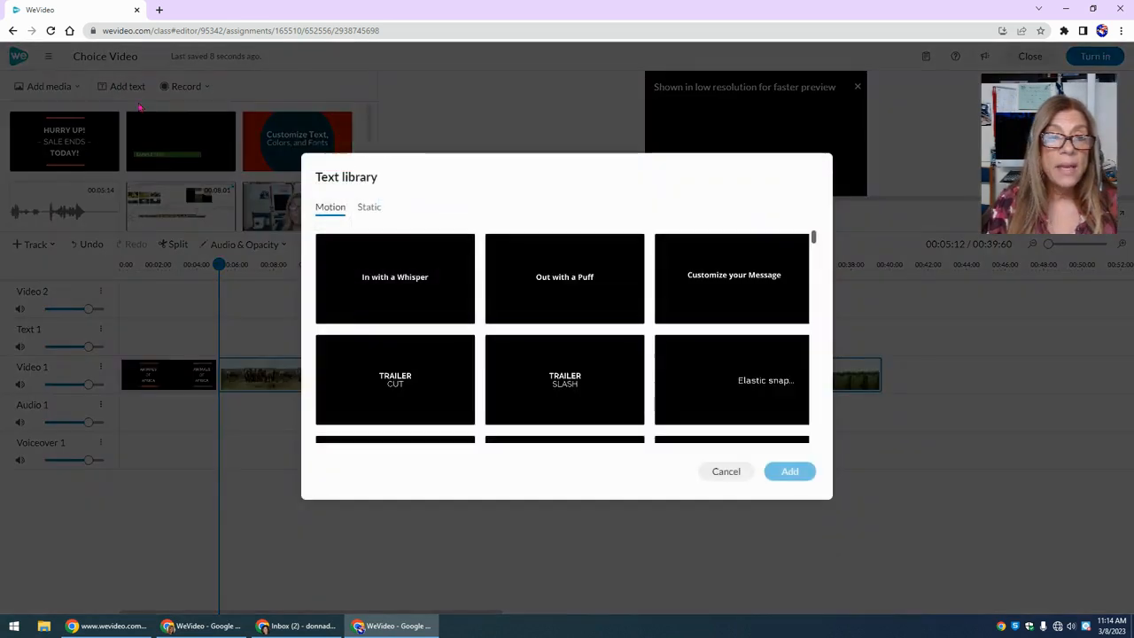
left_click_drag(813, 239, 821, 358)
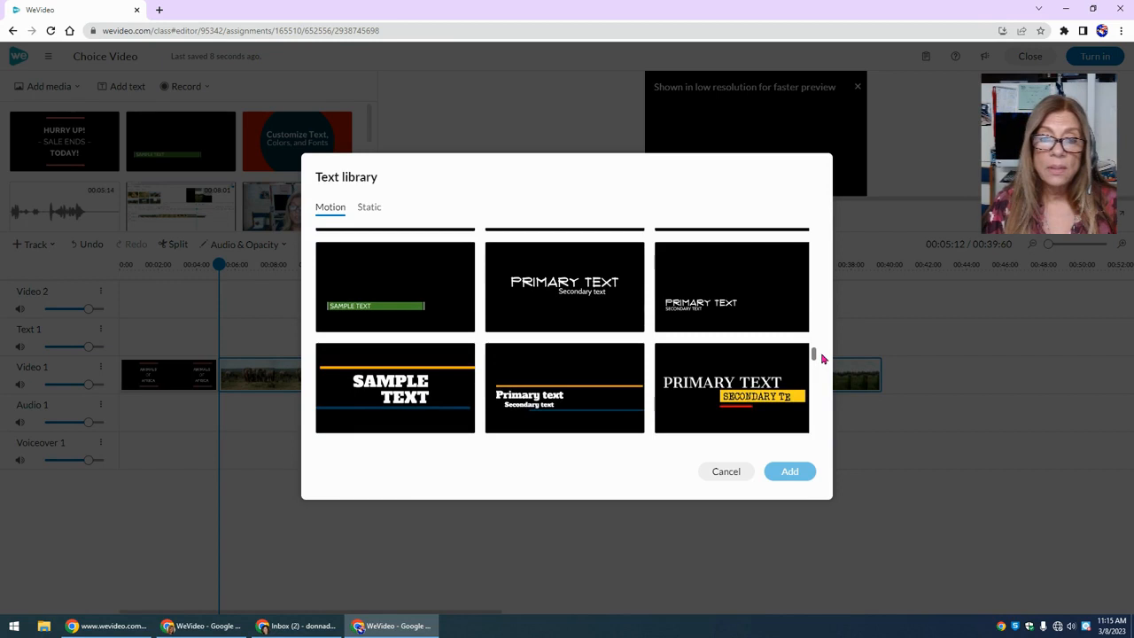
left_click(374, 283)
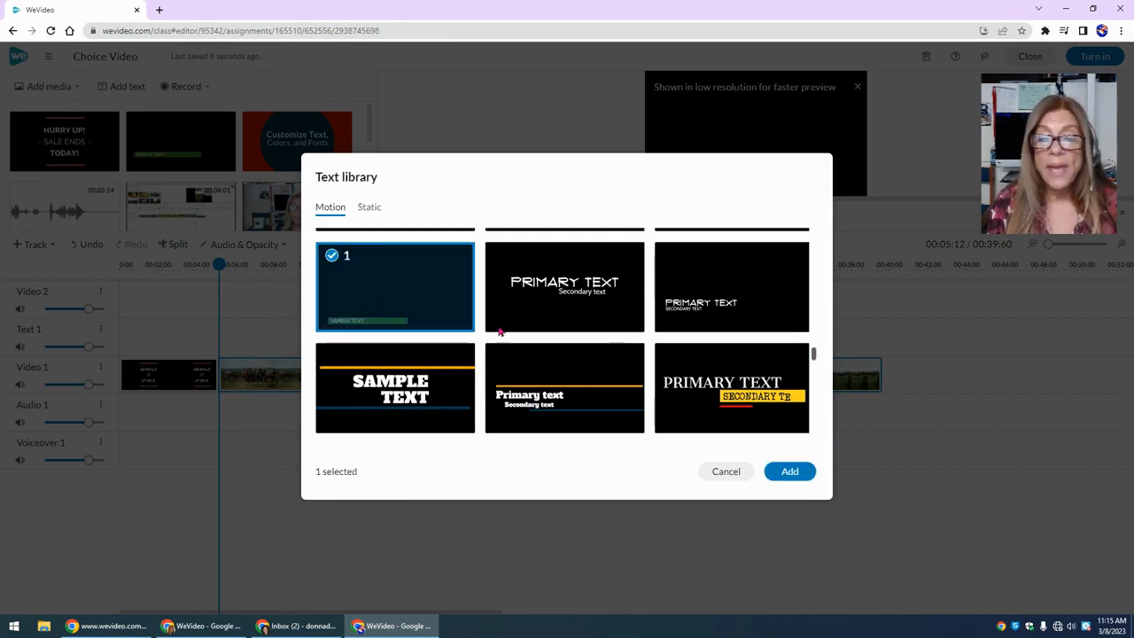
left_click(791, 474)
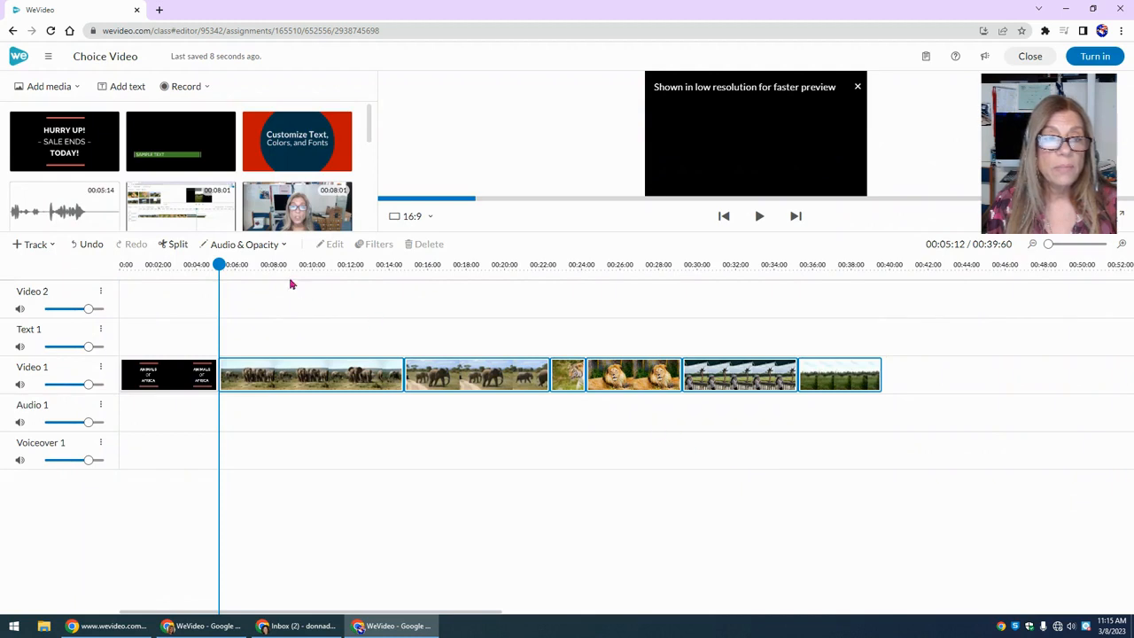
left_click_drag(168, 139, 235, 323)
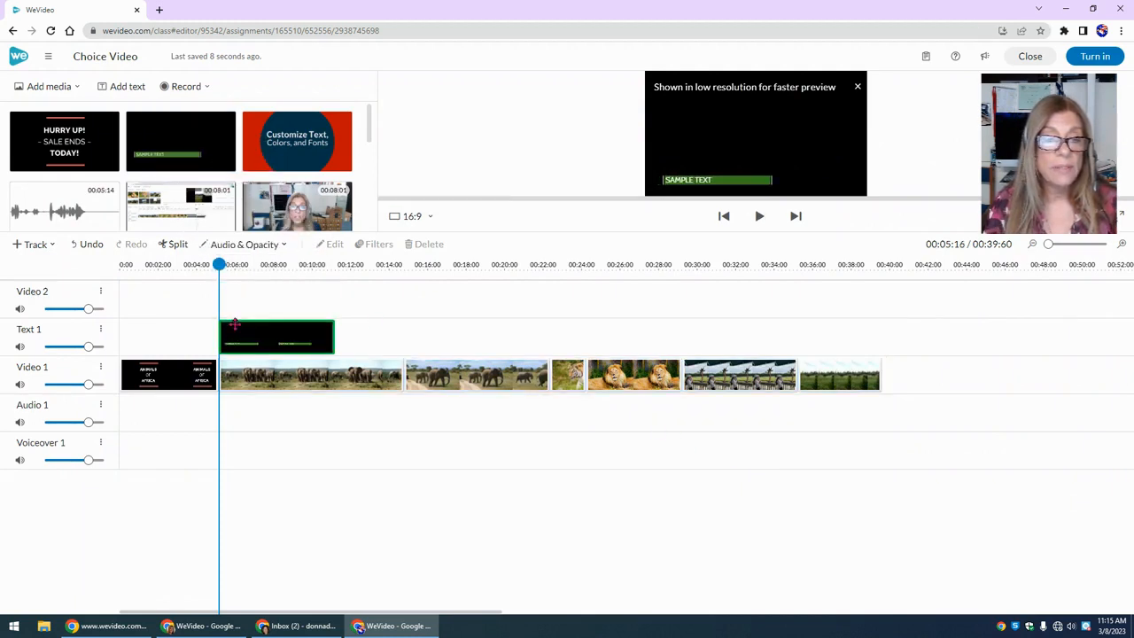
Open the lower-third clip on Text 1 for editing and replace its text with ELEPHANTS
left_click(258, 339)
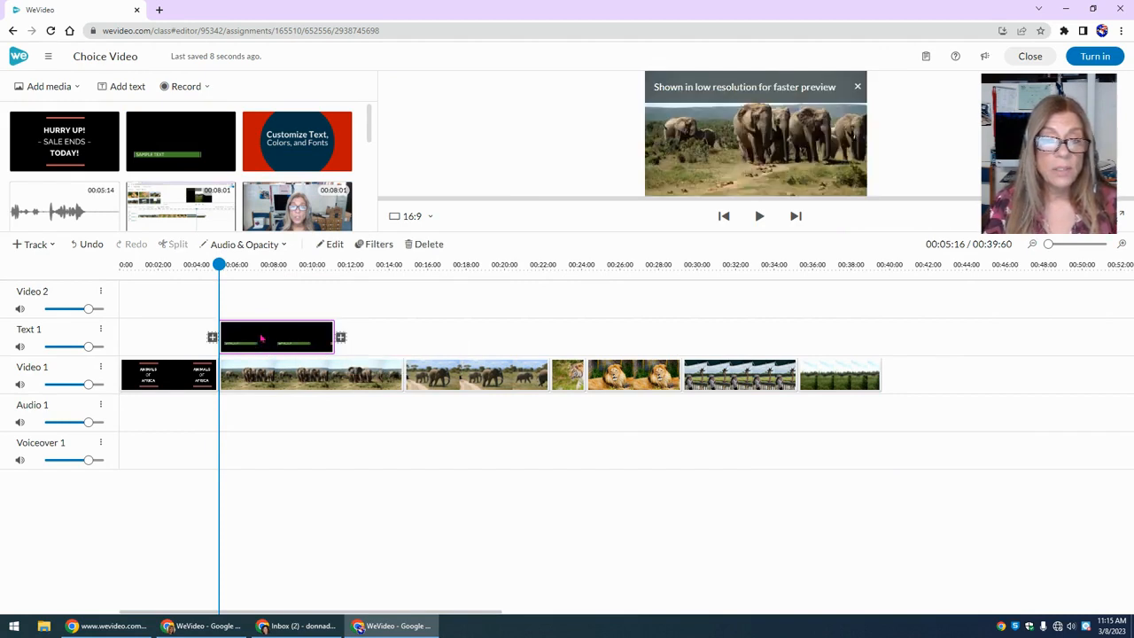
double_click(261, 337)
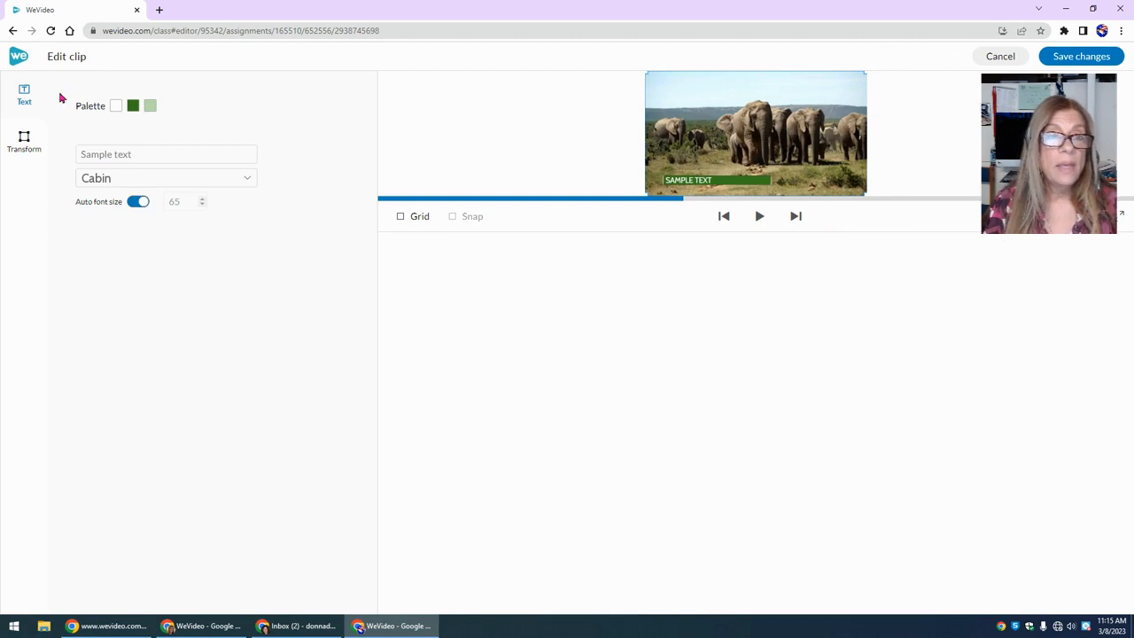
left_click(140, 153)
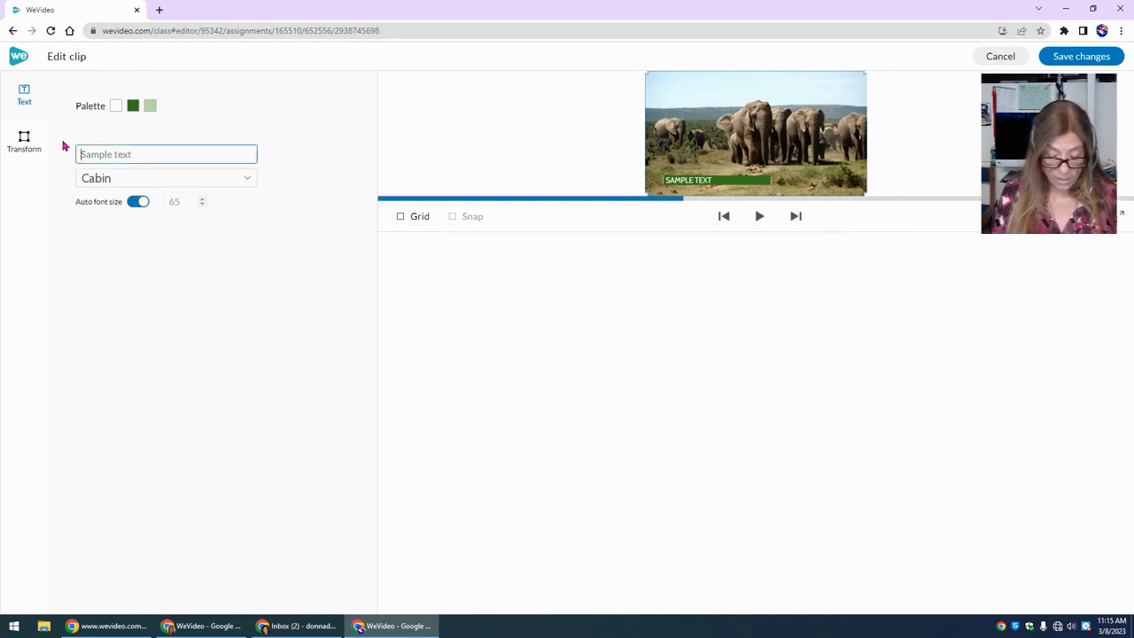
type("ELEPHANTS")
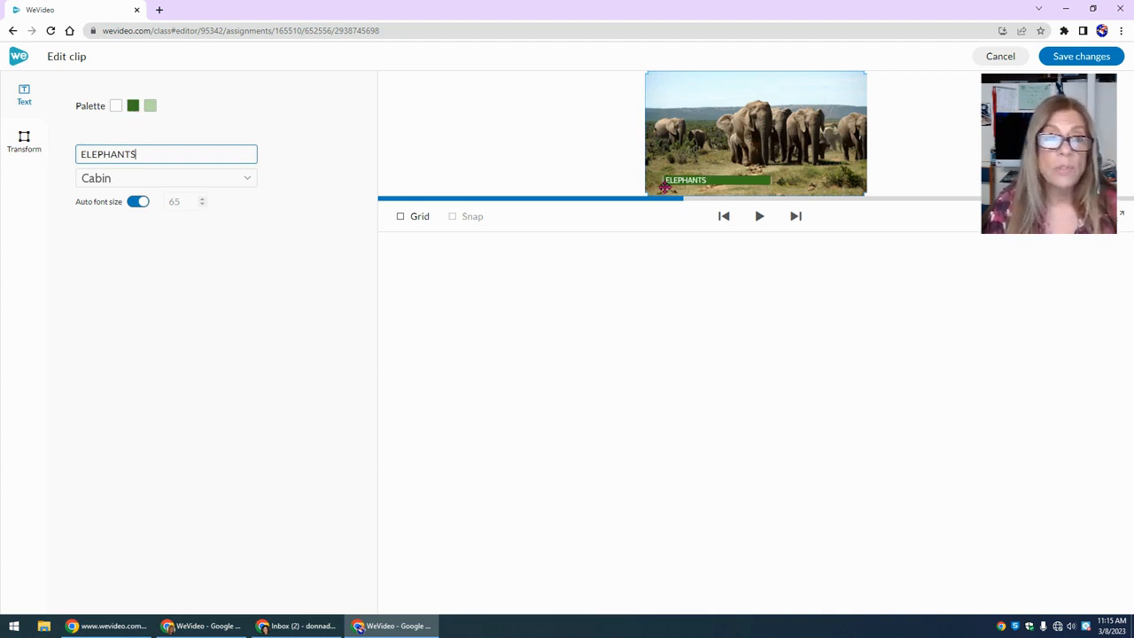
Change the caption's dark green palette colour to rgb(91, 15, 0) and its light green one to rgb(221, 126, 107)
left_click(136, 108)
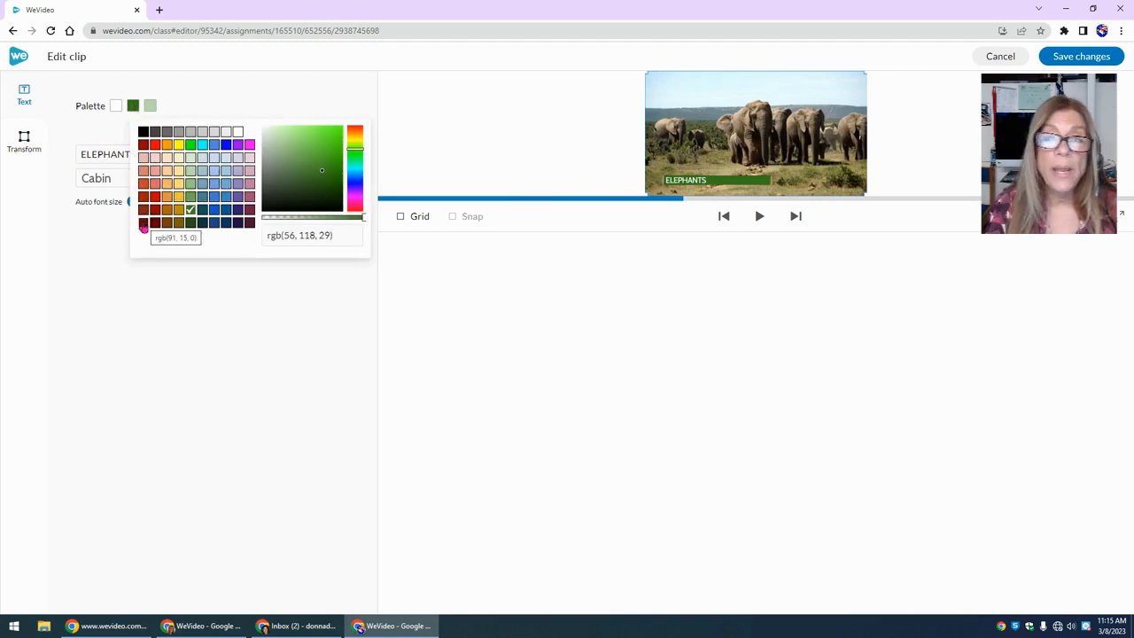
left_click(144, 223)
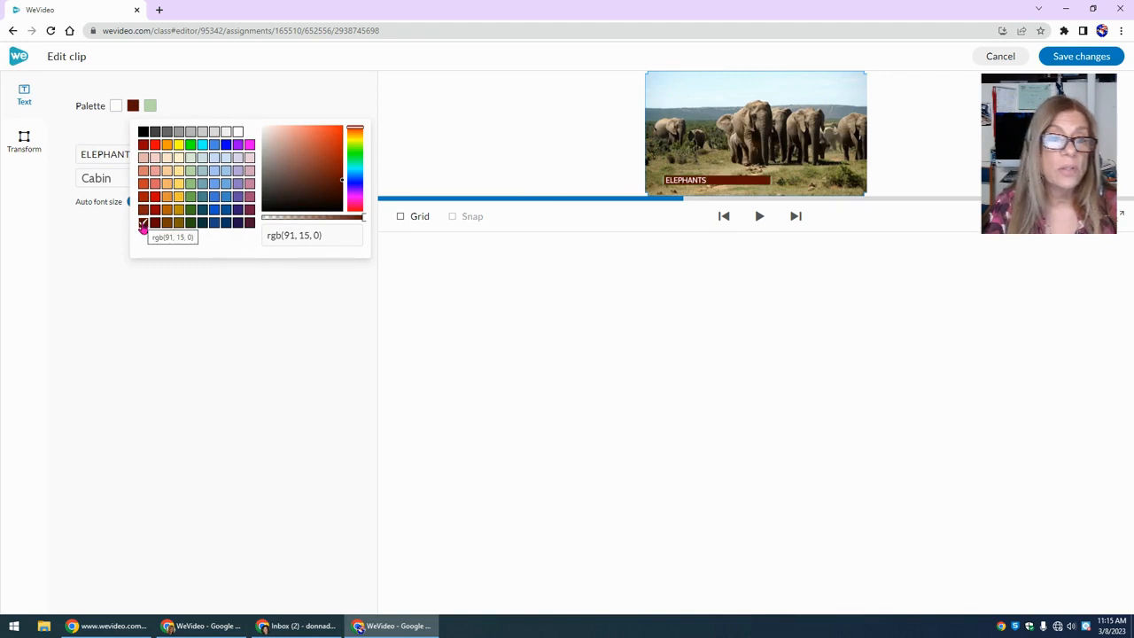
left_click(150, 106)
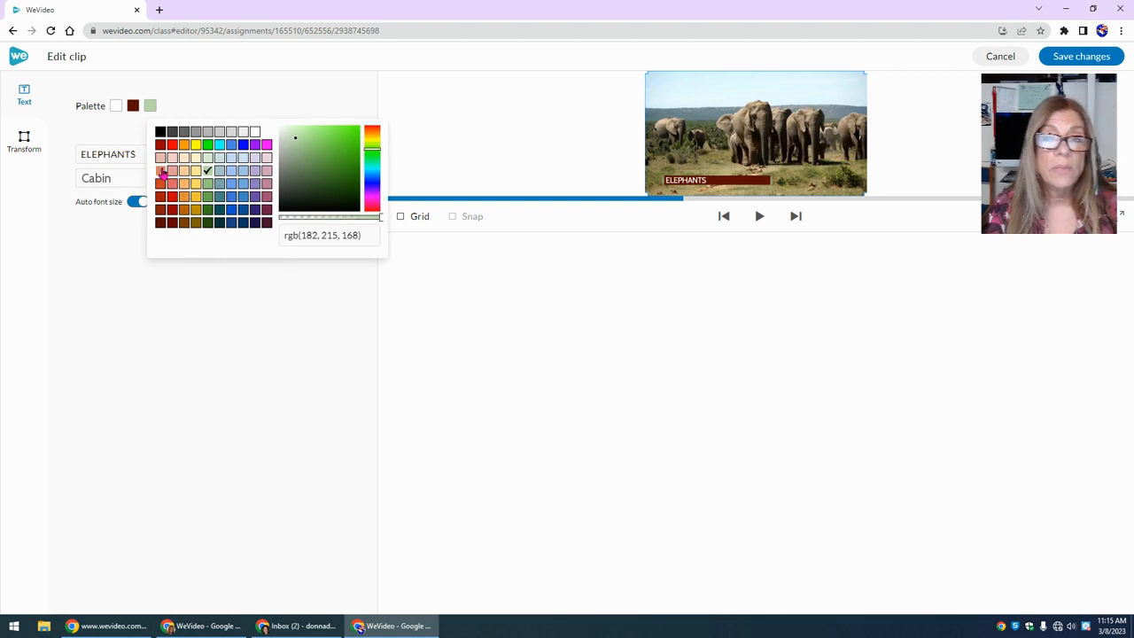
left_click(161, 172)
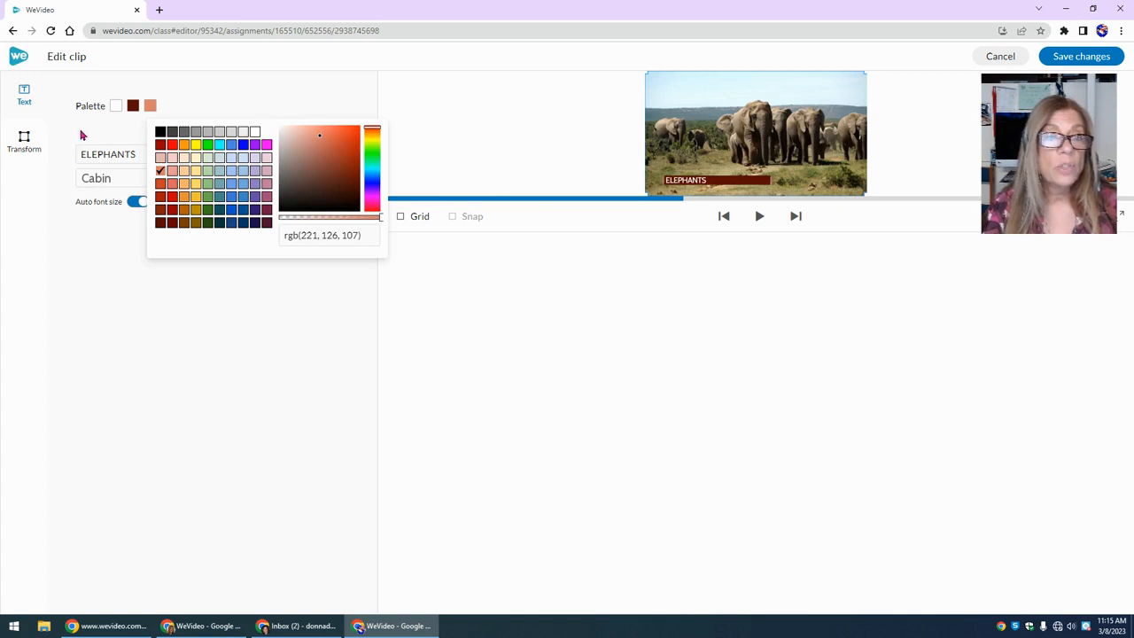
Scale the ELEPHANTS caption to 1.35, reposition it to x -178 and y -270, and save the clip changes
left_click(25, 140)
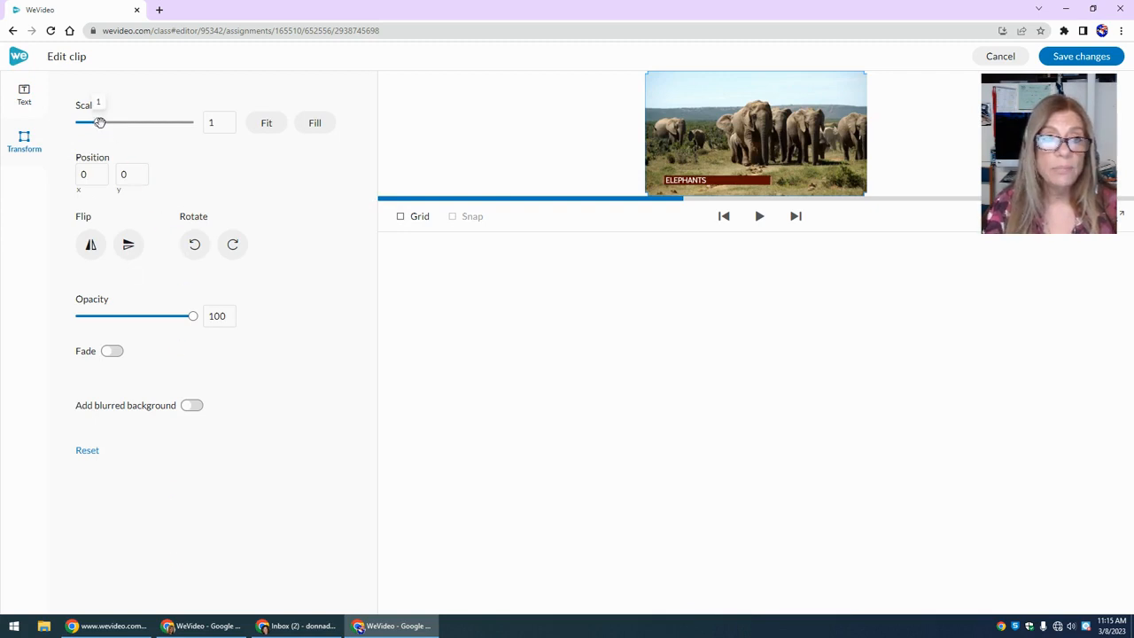
left_click_drag(100, 122, 107, 123)
left_click_drag(684, 188, 701, 180)
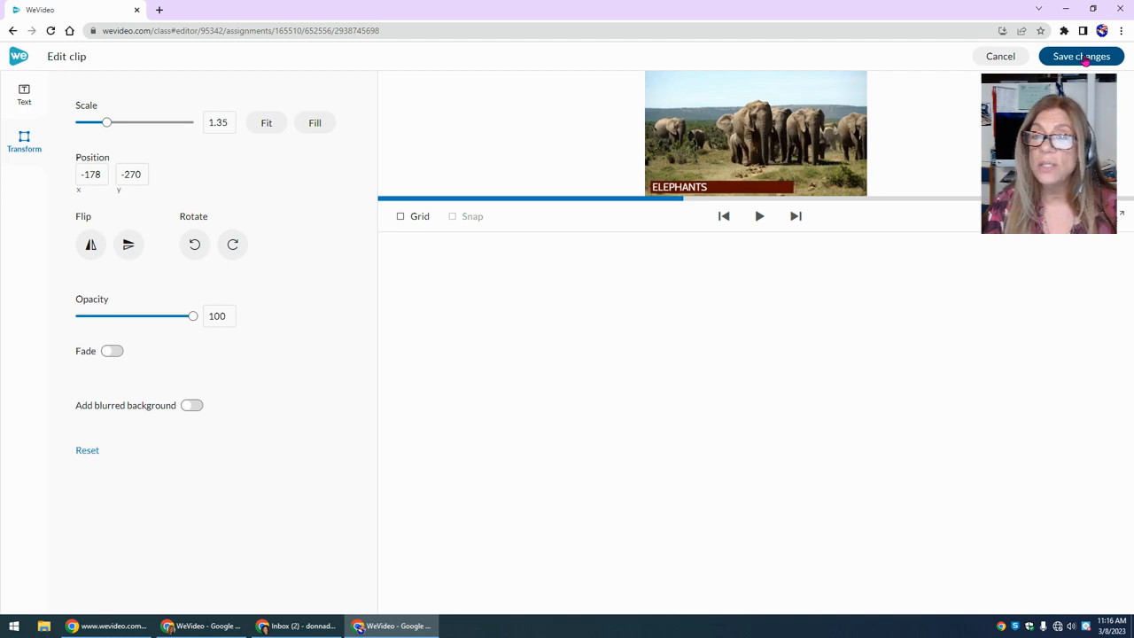
left_click(1085, 59)
Play back the video from the beginning and trim the end of the ELEPHANTS caption to about 00:09:84
left_click_drag(253, 266, 104, 275)
key("space")
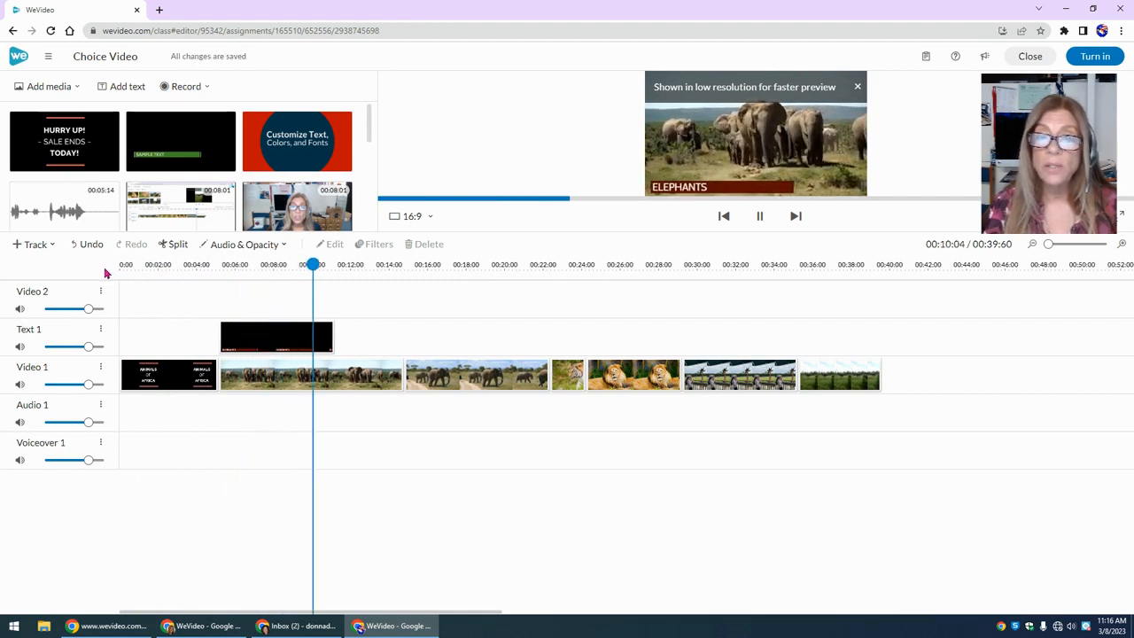
left_click(283, 343)
left_click_drag(340, 337, 309, 342)
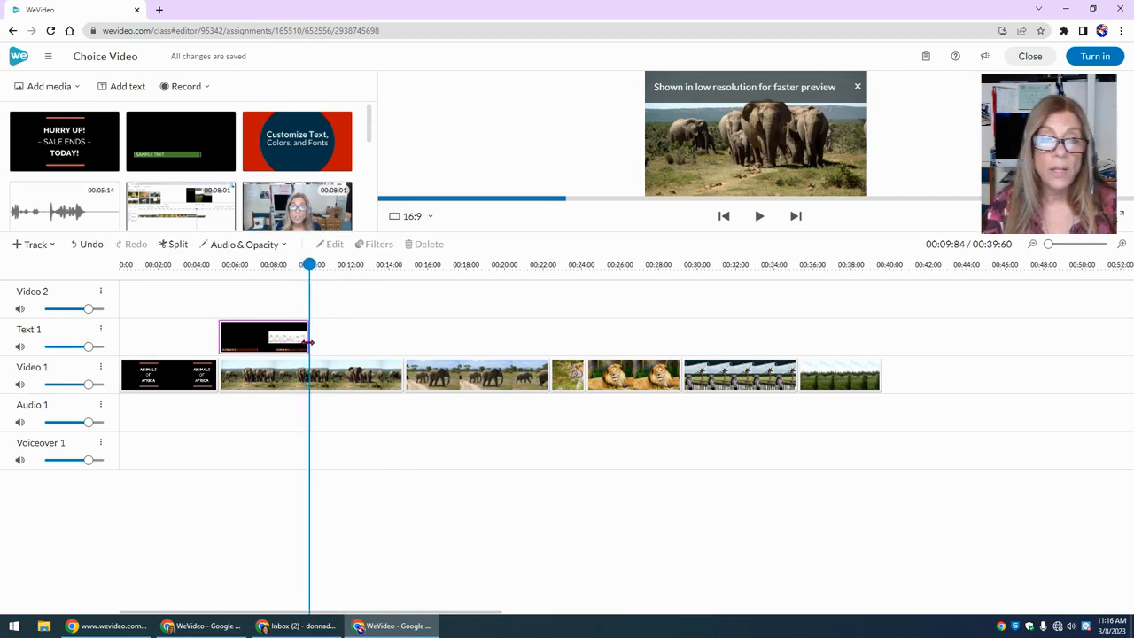